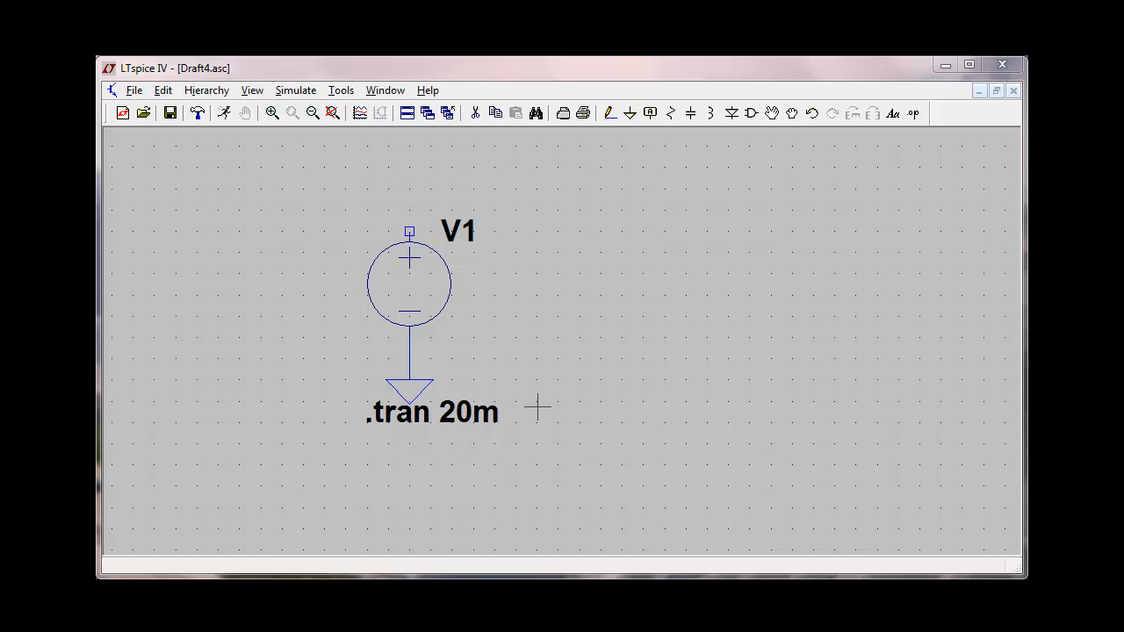
- Configure voltage source V1 as a SINE function with 0 V DC offset, 2 V amplitude and 1k Hz frequency
right_click(420, 278)
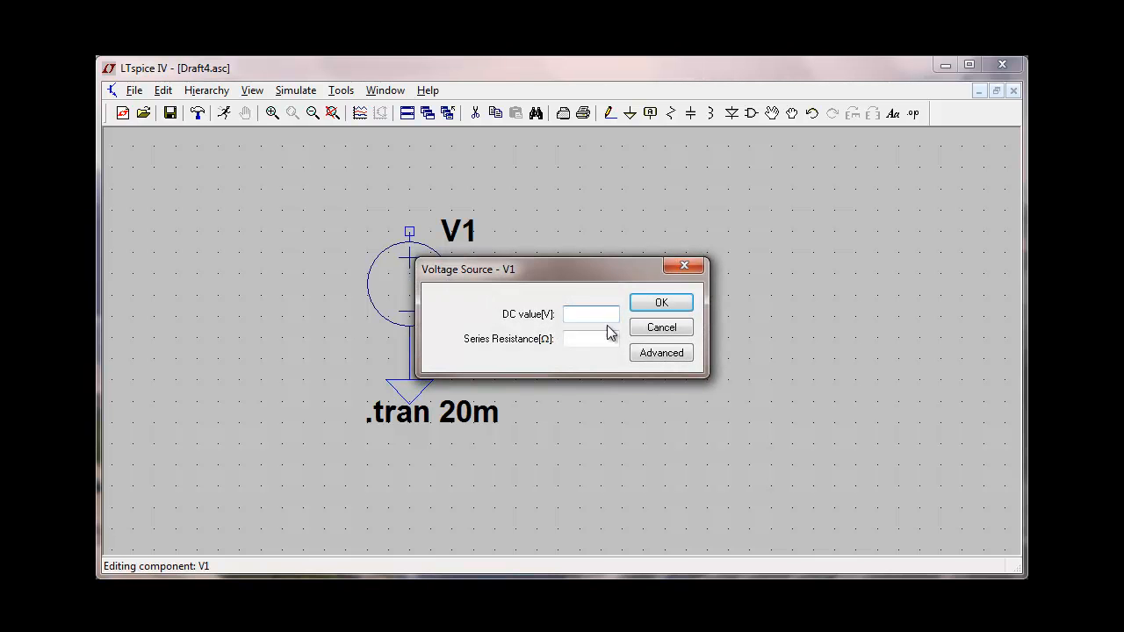
left_click(684, 358)
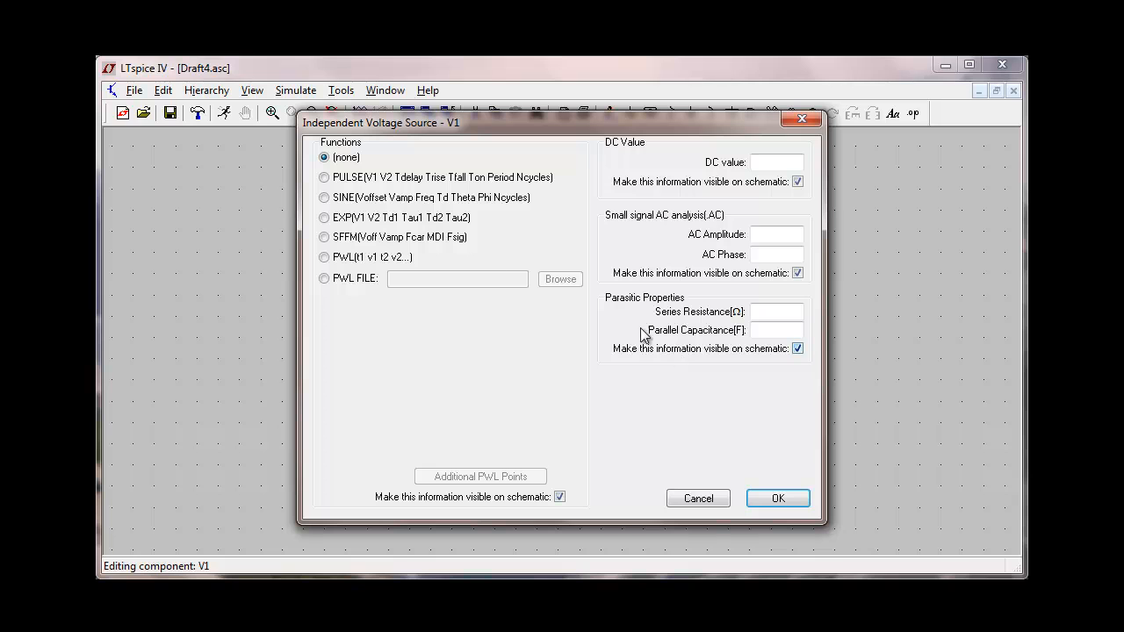
left_click(324, 198)
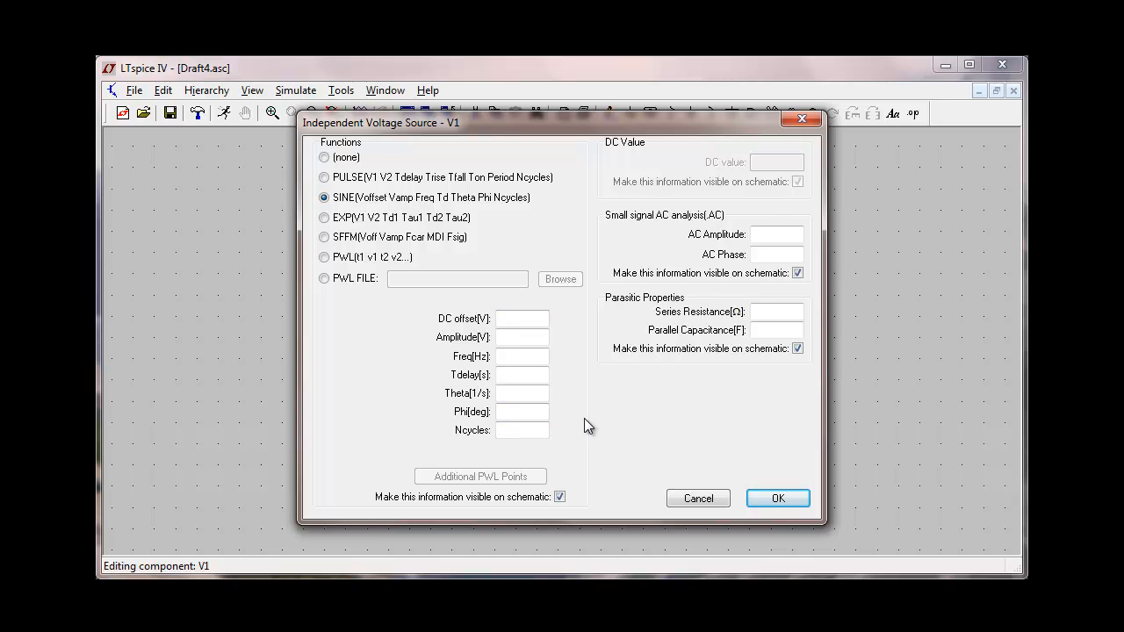
left_click(521, 318)
type("0")
left_click(530, 334)
type("2")
left_click(522, 356)
type("1k")
left_click(777, 497)
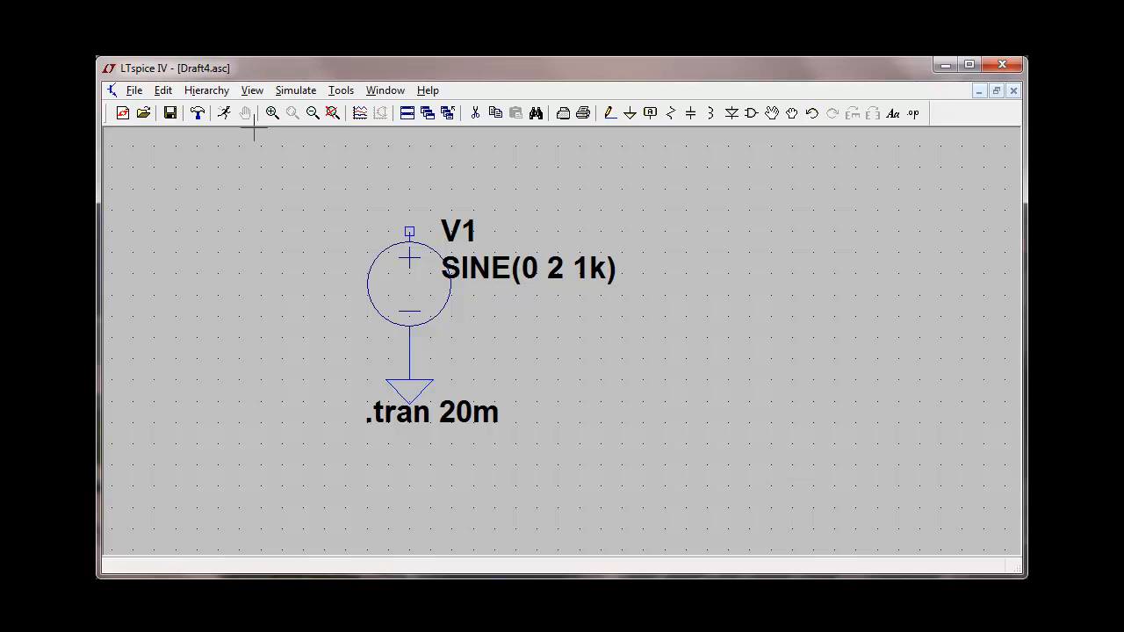
- Run the transient simulation and plot the voltage at V1's positive terminal
left_click(224, 115)
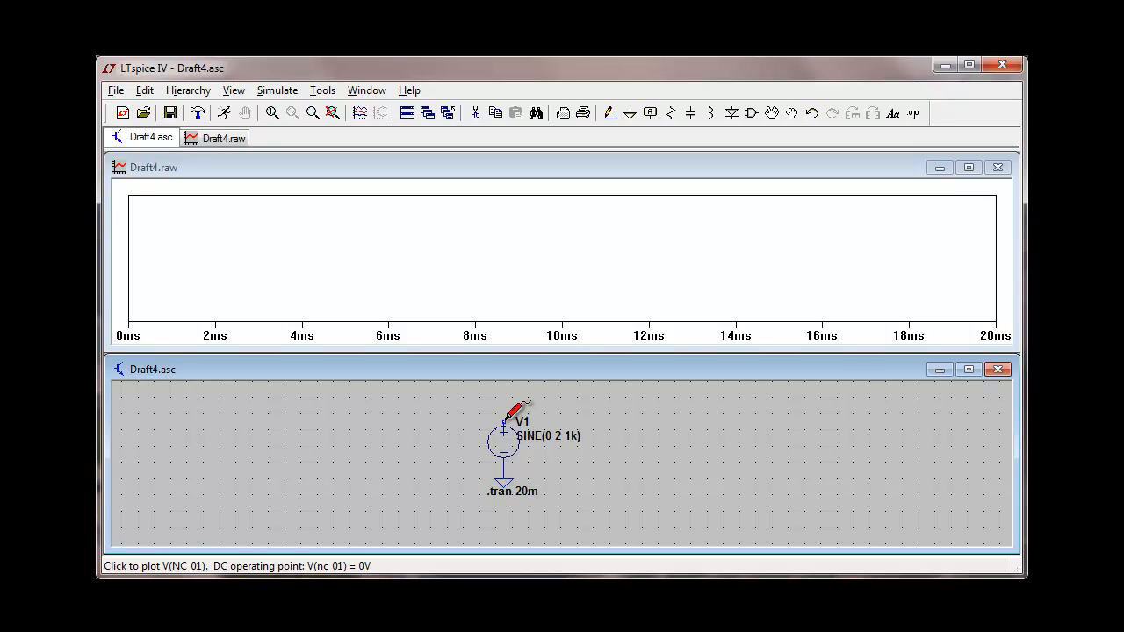
left_click(504, 421)
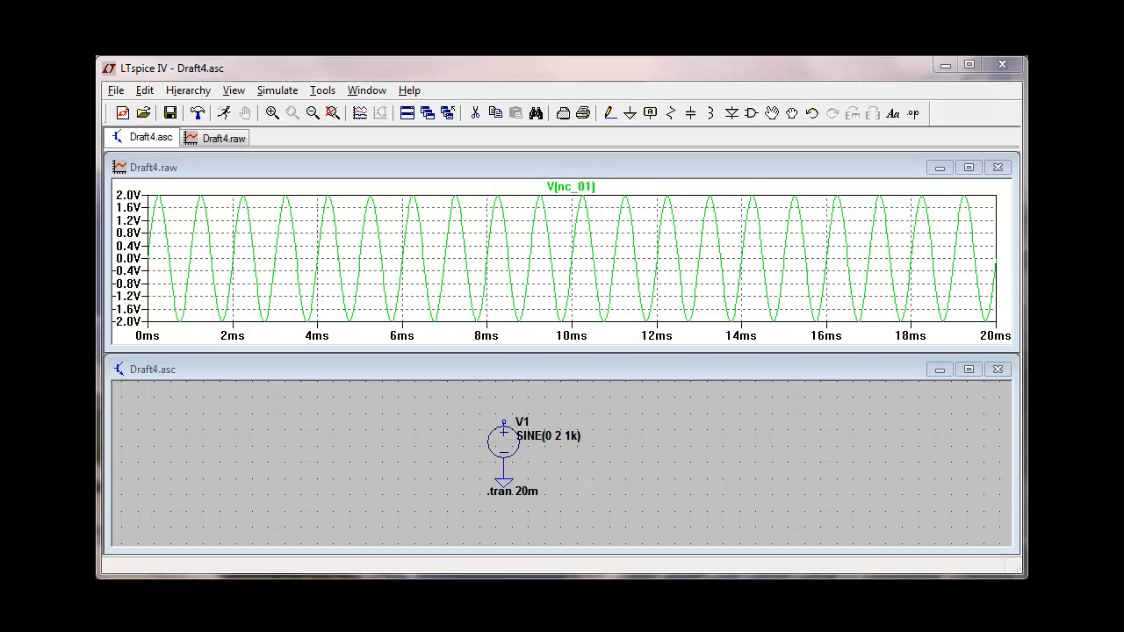
- Set the transient analysis stop time to 10m and rerun the simulation
right_click(523, 490)
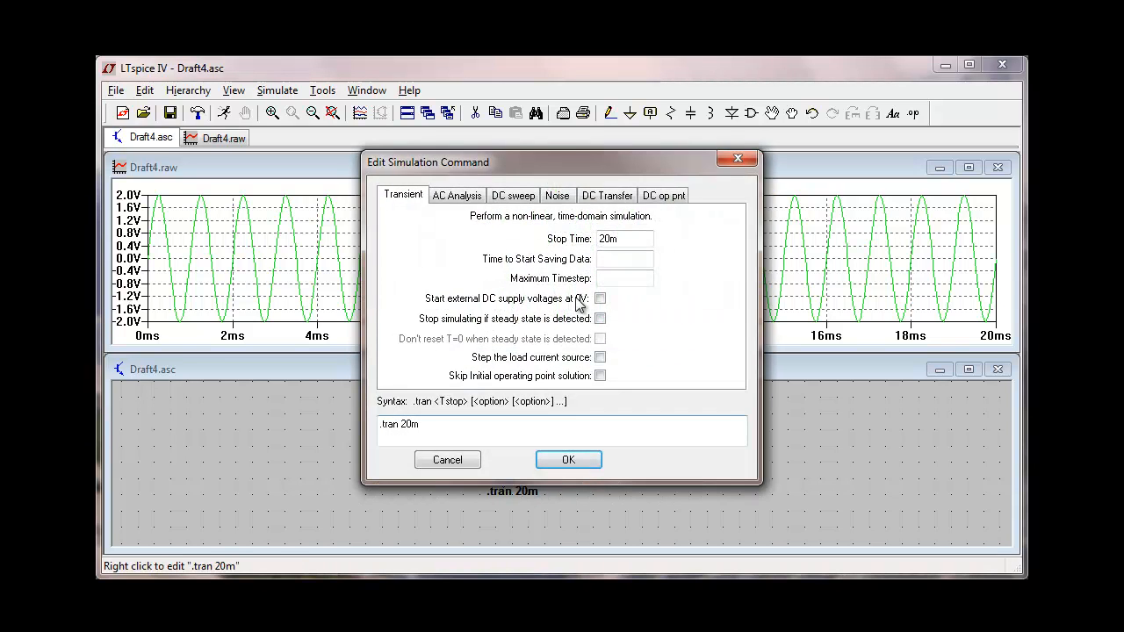
left_click(607, 239)
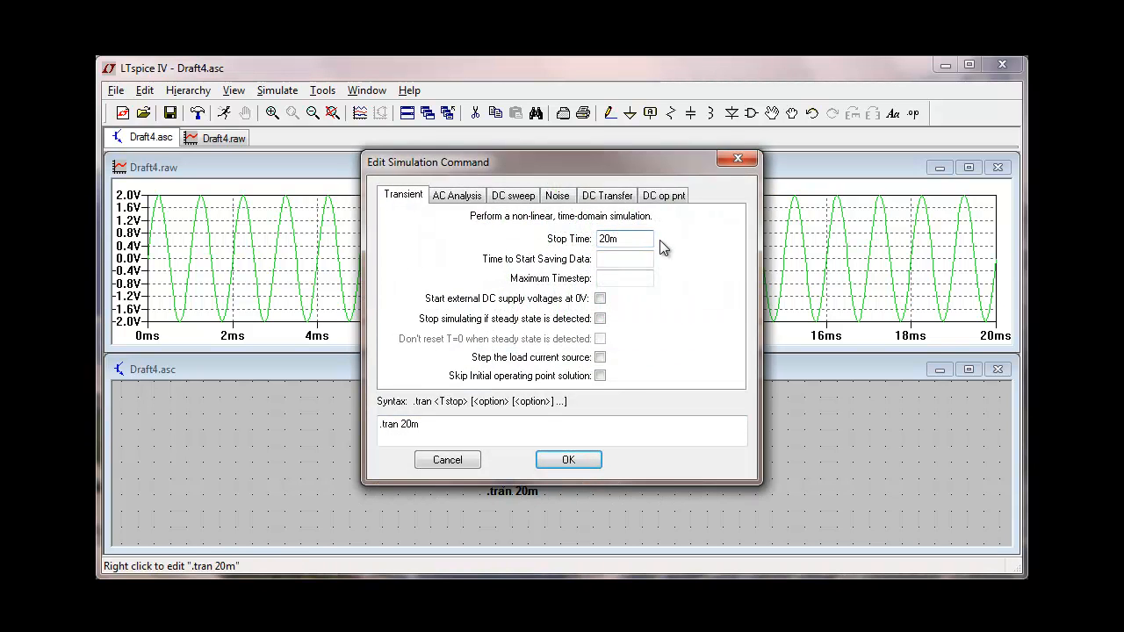
key("BackSpace")
type("1")
left_click(569, 459)
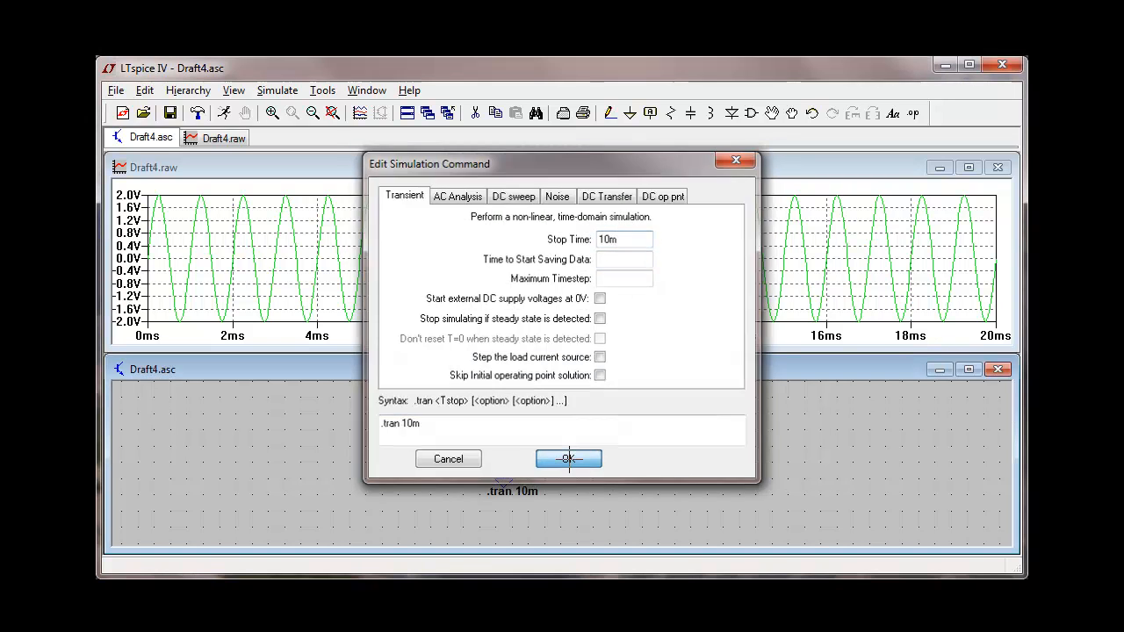
left_click(224, 113)
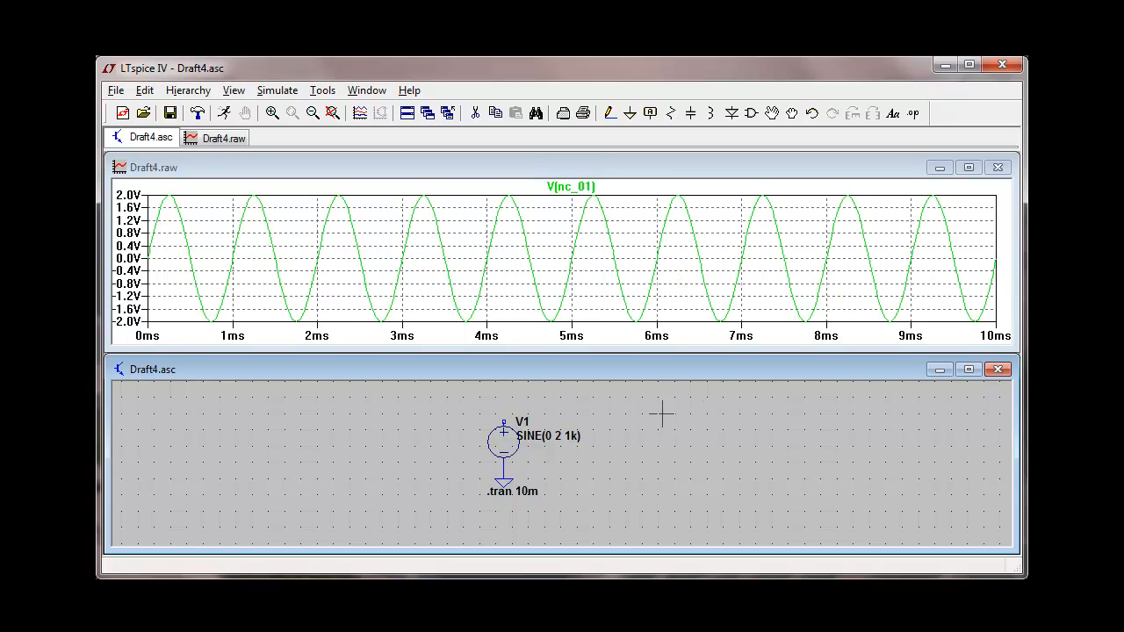
- Set V1's DC offset to 3 V and rerun the simulation
right_click(511, 433)
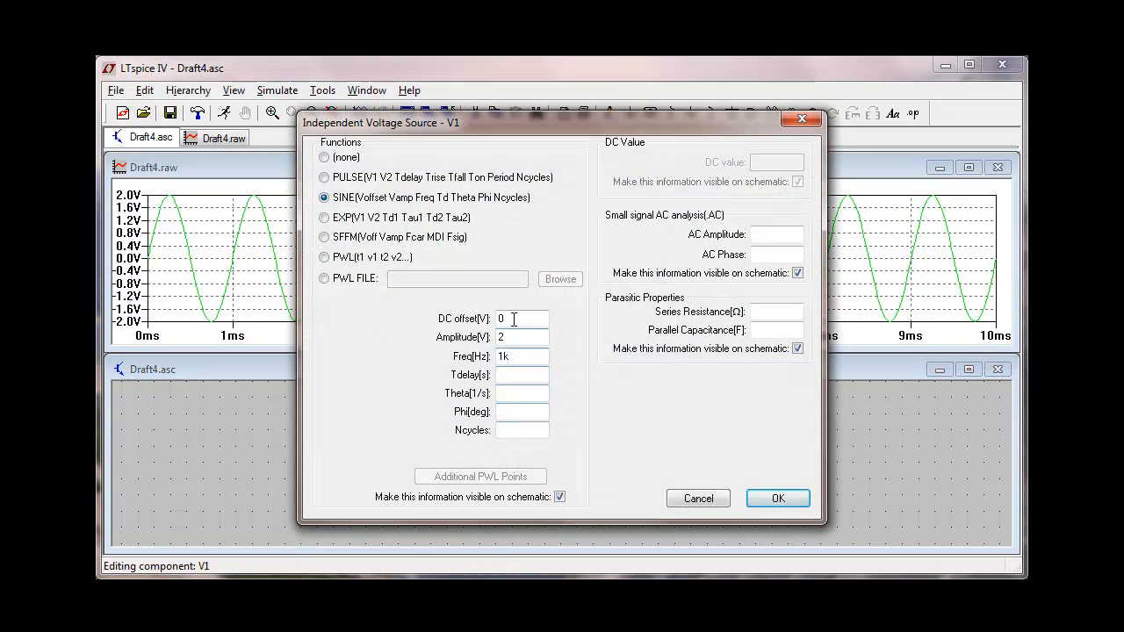
double_click(512, 317)
type("3")
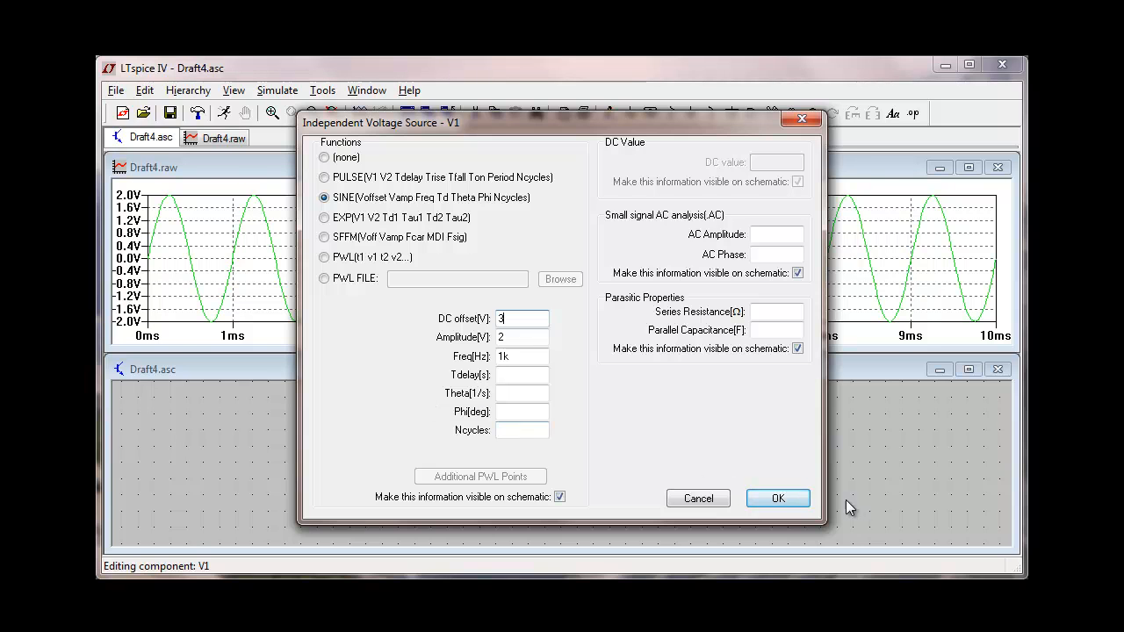
left_click(778, 498)
left_click(223, 114)
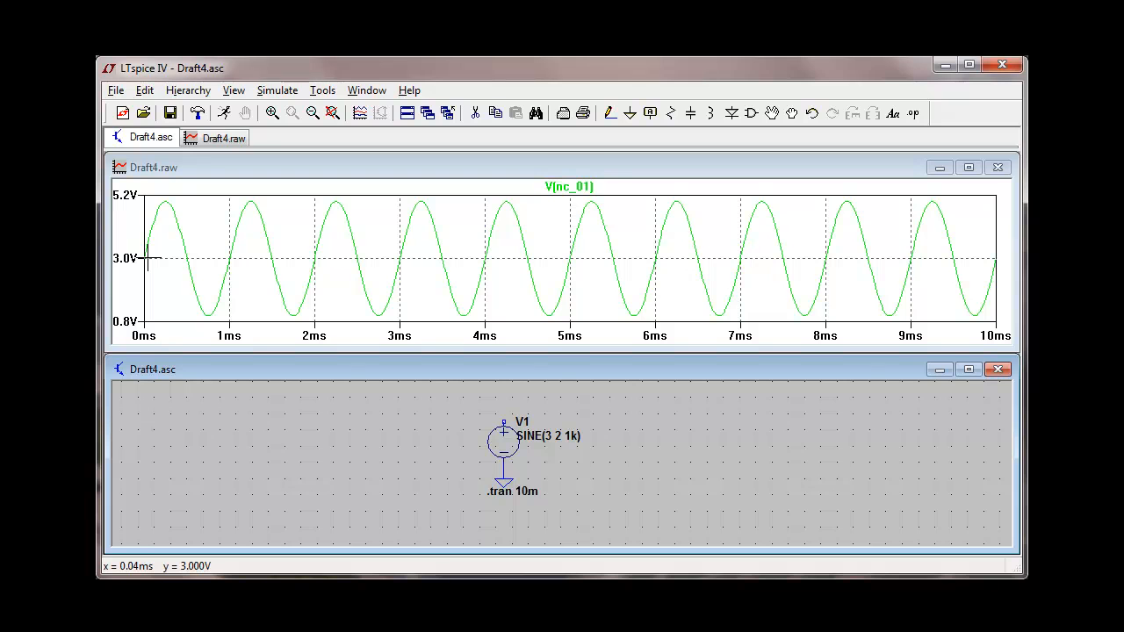
- Set V1's DC offset to 0 V and its time delay to 2m, and rerun the simulation
right_click(512, 441)
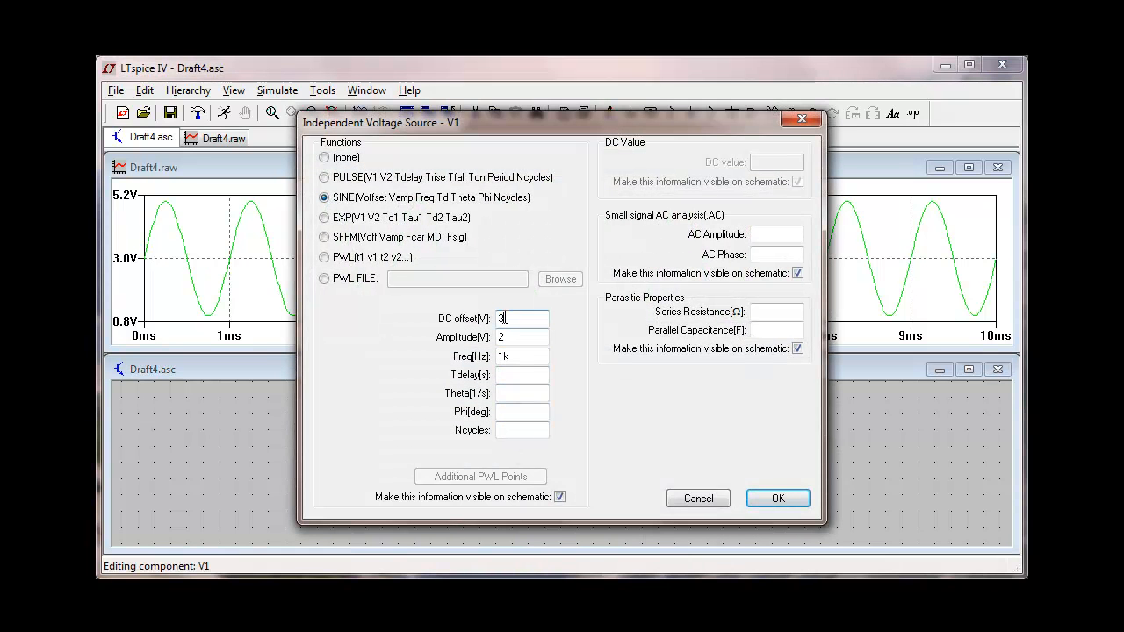
type("0")
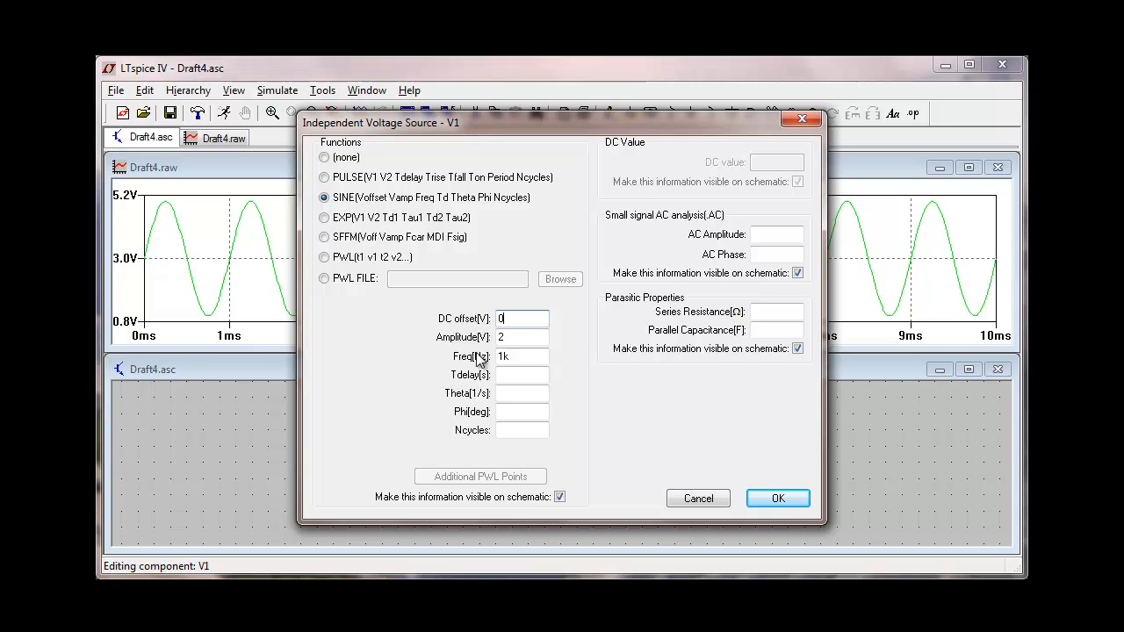
left_click(508, 375)
type("2m")
left_click(787, 498)
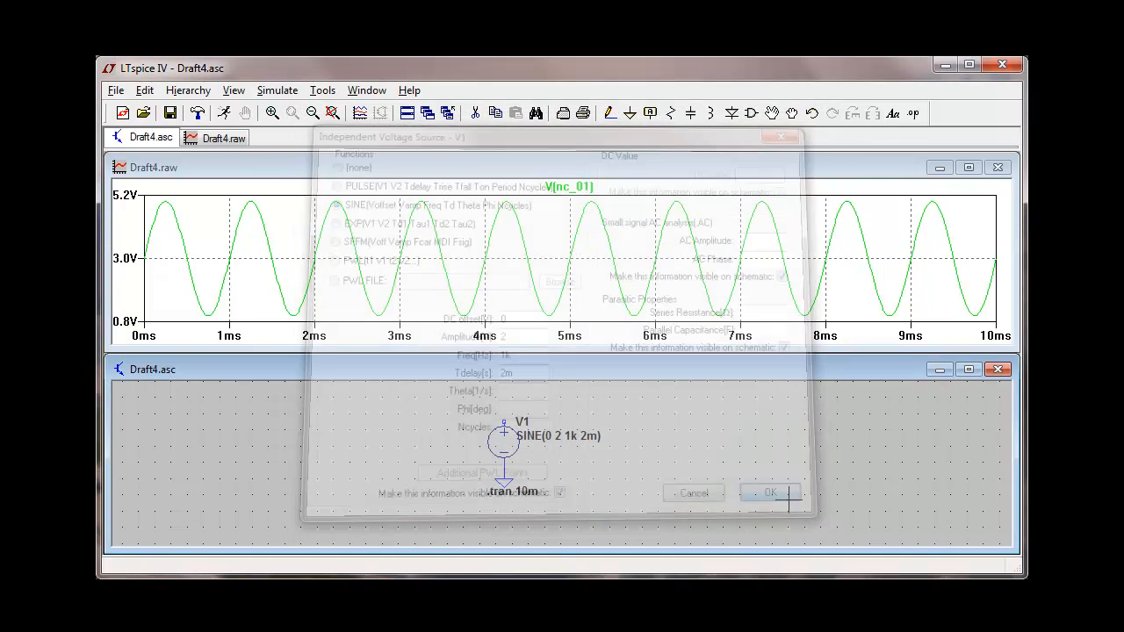
left_click(224, 113)
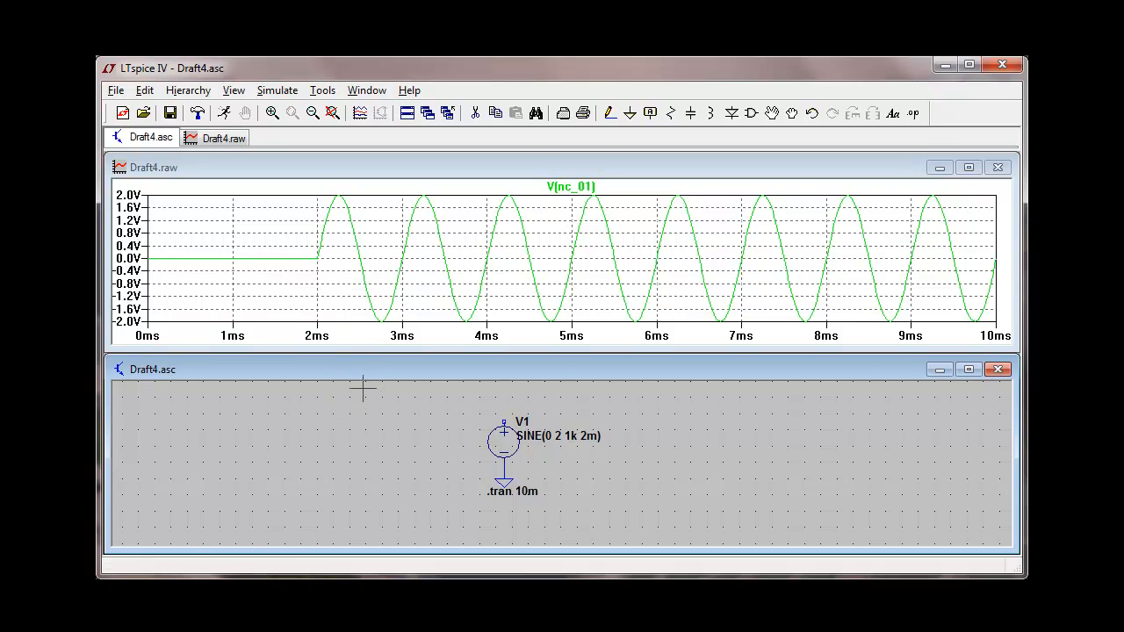
- Set V1's damping factor Theta to 1k and rerun the simulation
right_click(504, 443)
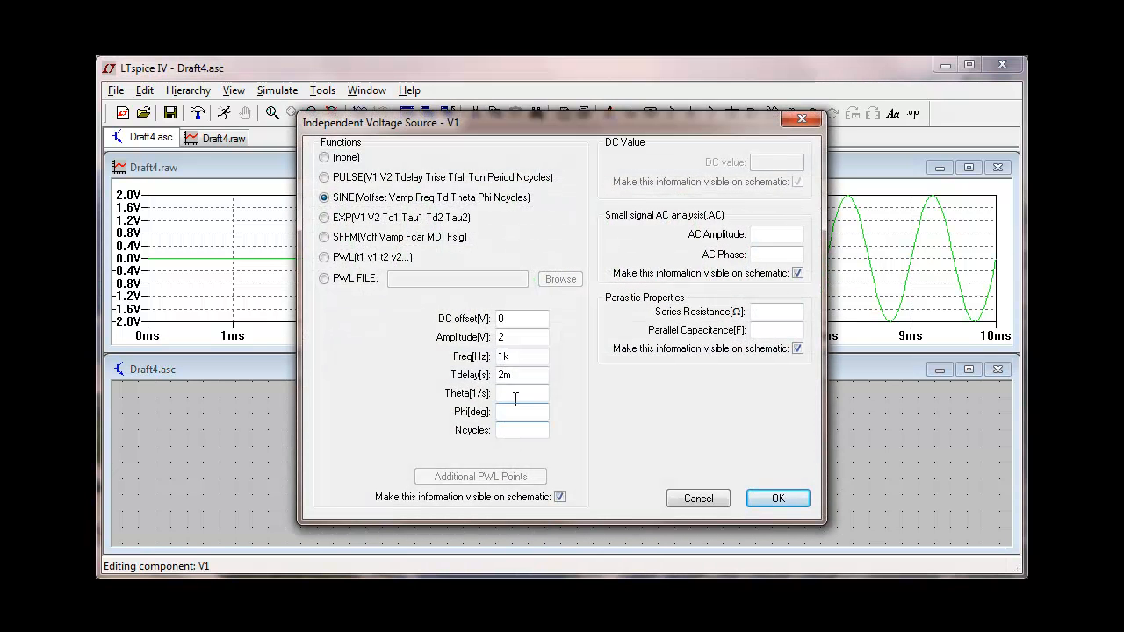
left_click(505, 393)
type("1k")
left_click(779, 497)
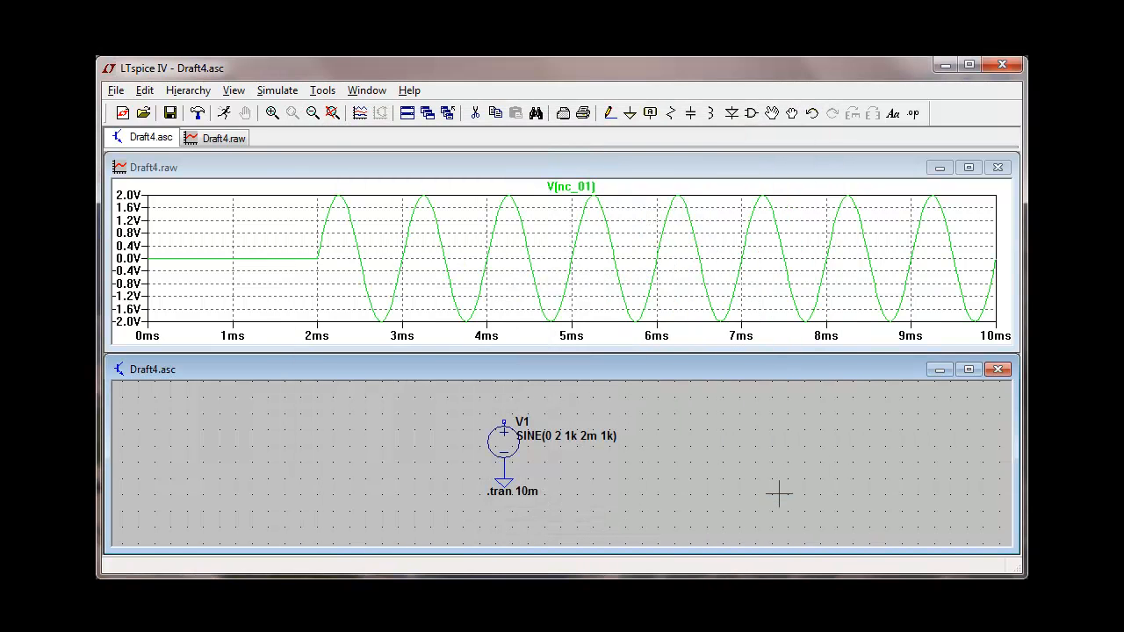
left_click(224, 114)
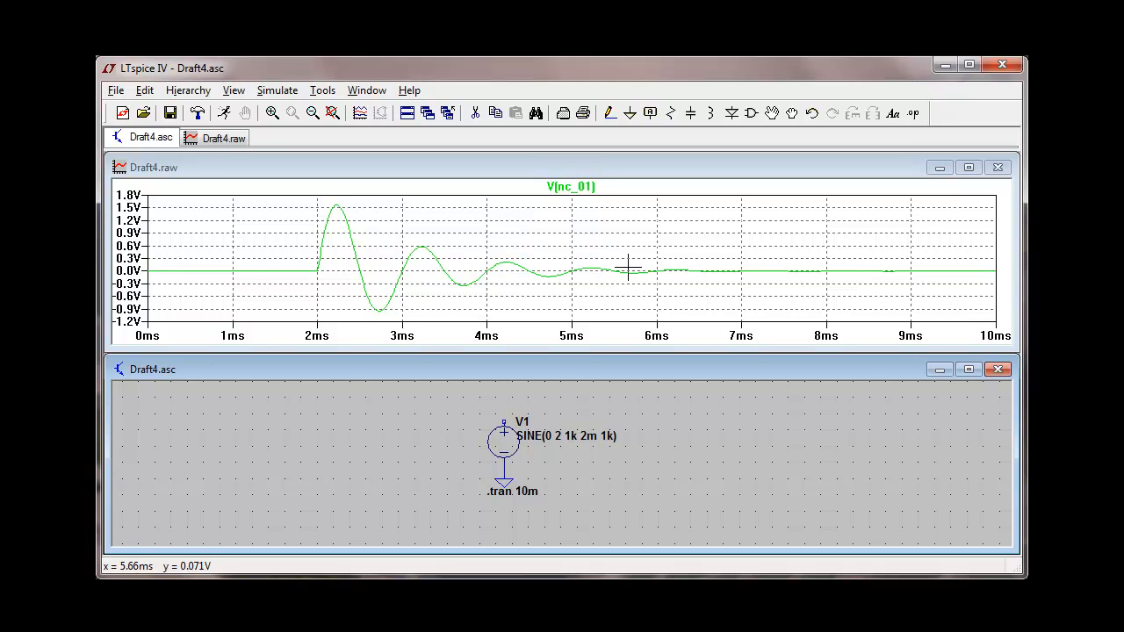
- Set V1's Theta to 0 and its phase Phi to 90 degrees, and rerun the simulation
right_click(504, 442)
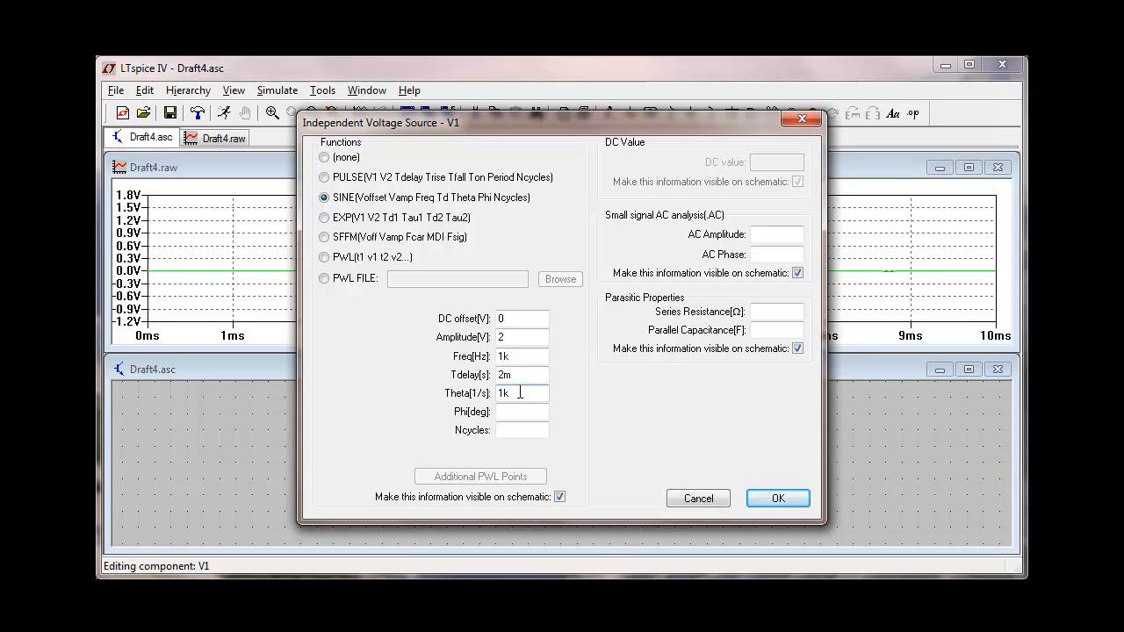
left_click_drag(514, 392, 467, 397)
type("0")
left_click(524, 412)
type("90")
left_click(777, 499)
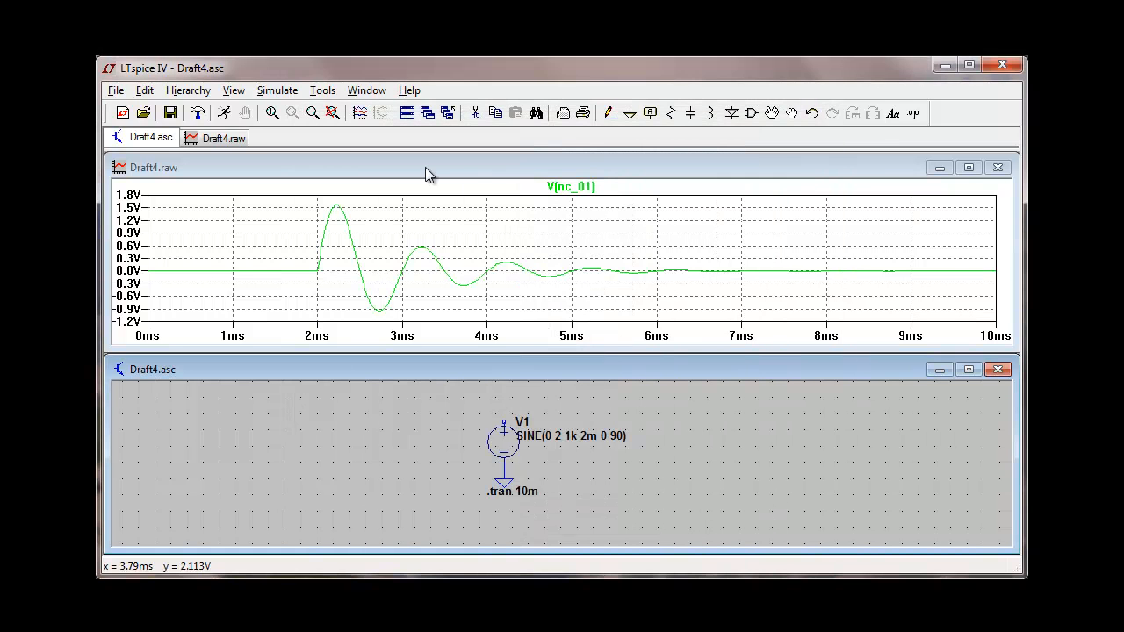
left_click(225, 114)
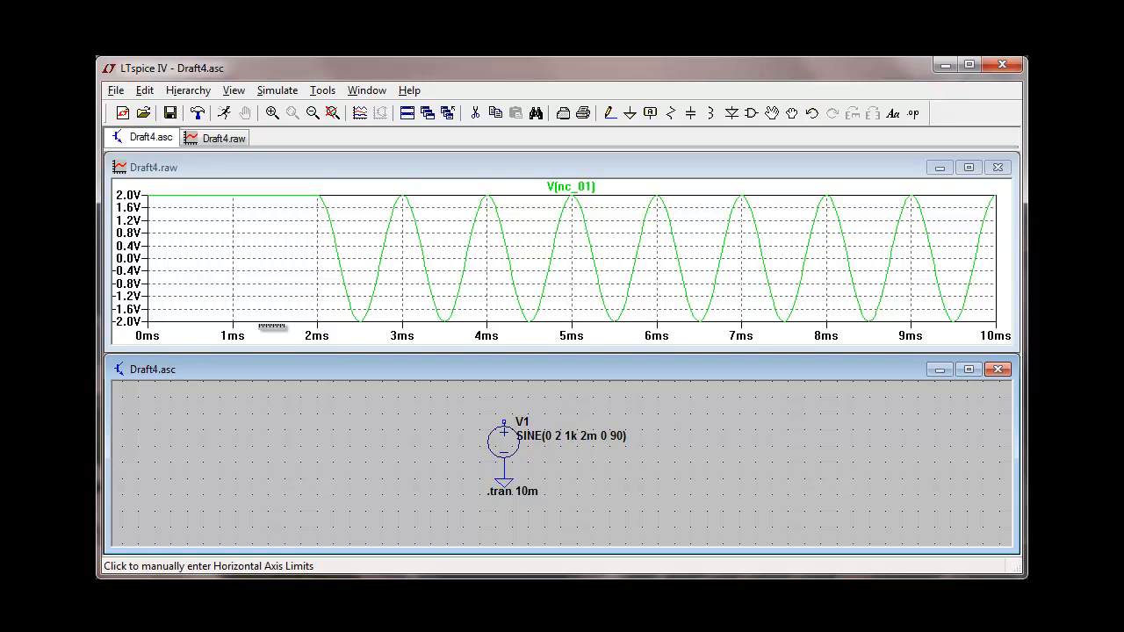
- Set V1's phase Phi to 180 degrees and rerun the simulation
right_click(503, 442)
double_click(506, 412)
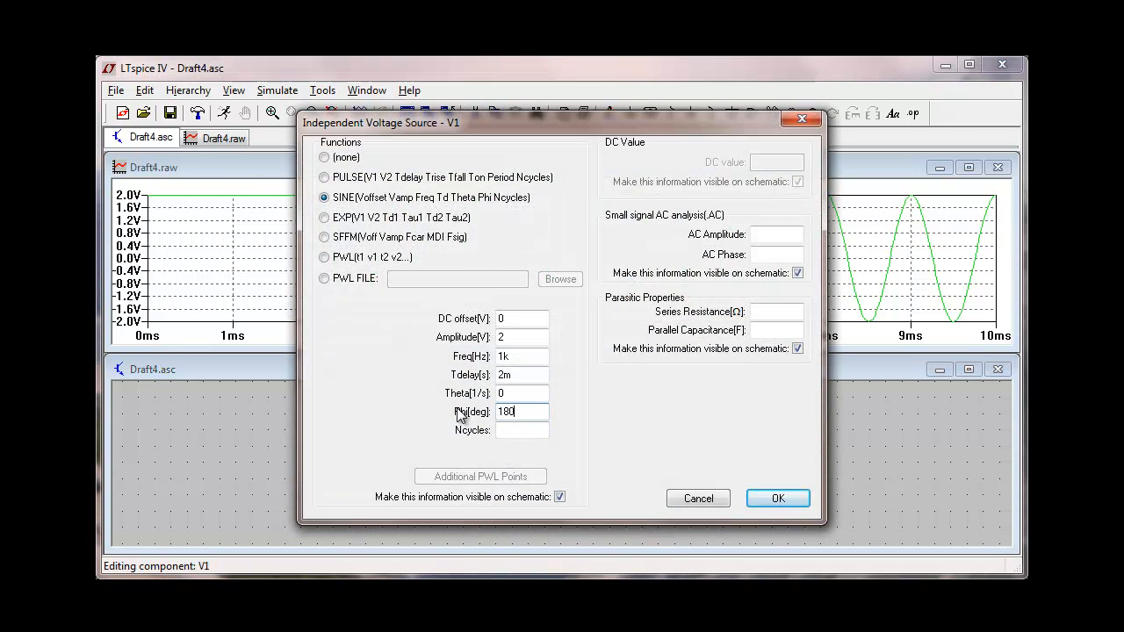
type("180")
left_click(778, 498)
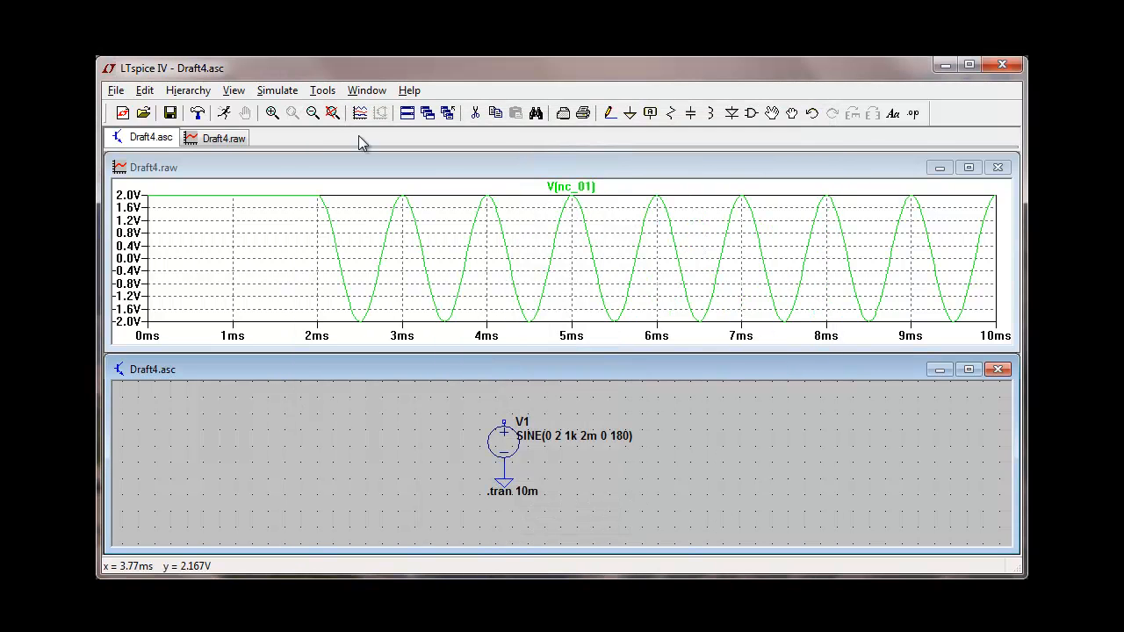
left_click(225, 112)
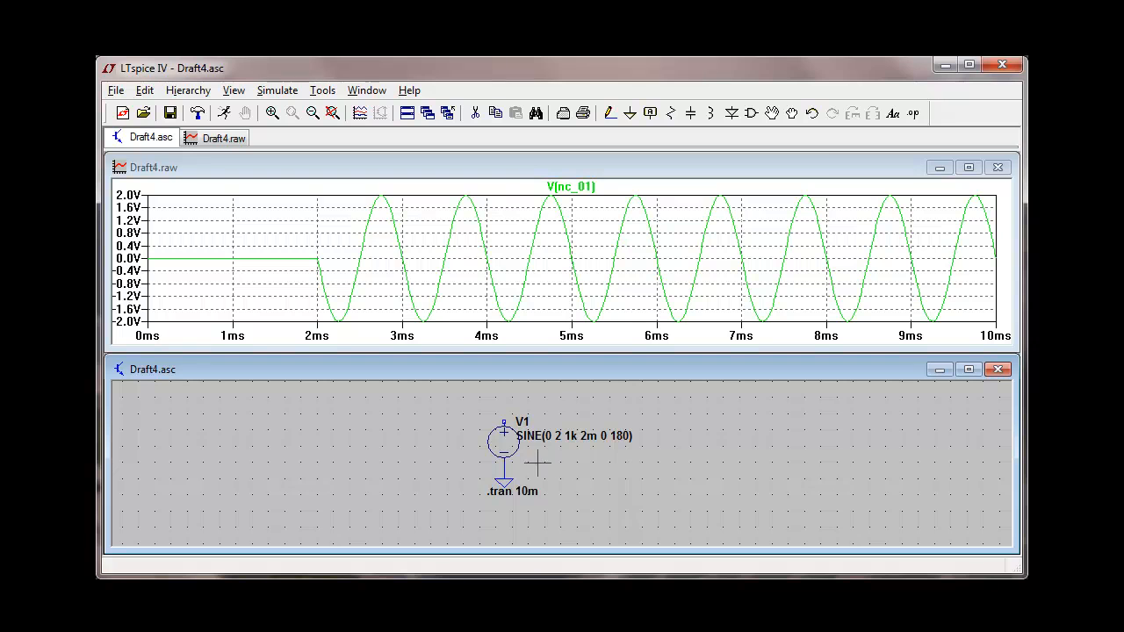
- Limit V1's sine output to 3 cycles and rerun the simulation
right_click(509, 439)
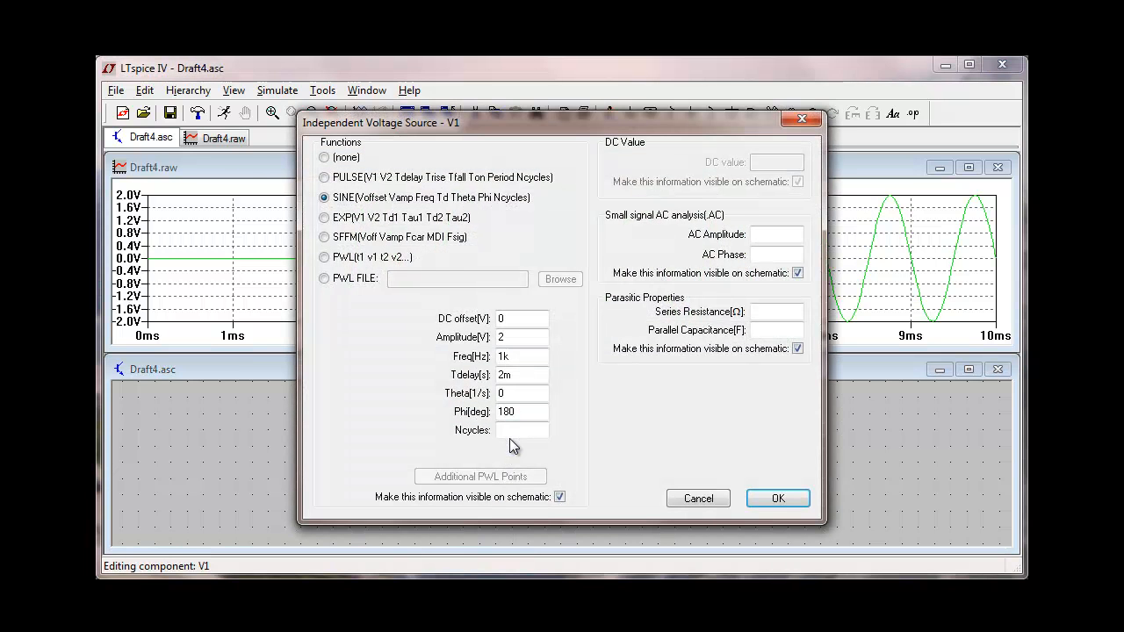
left_click(517, 429)
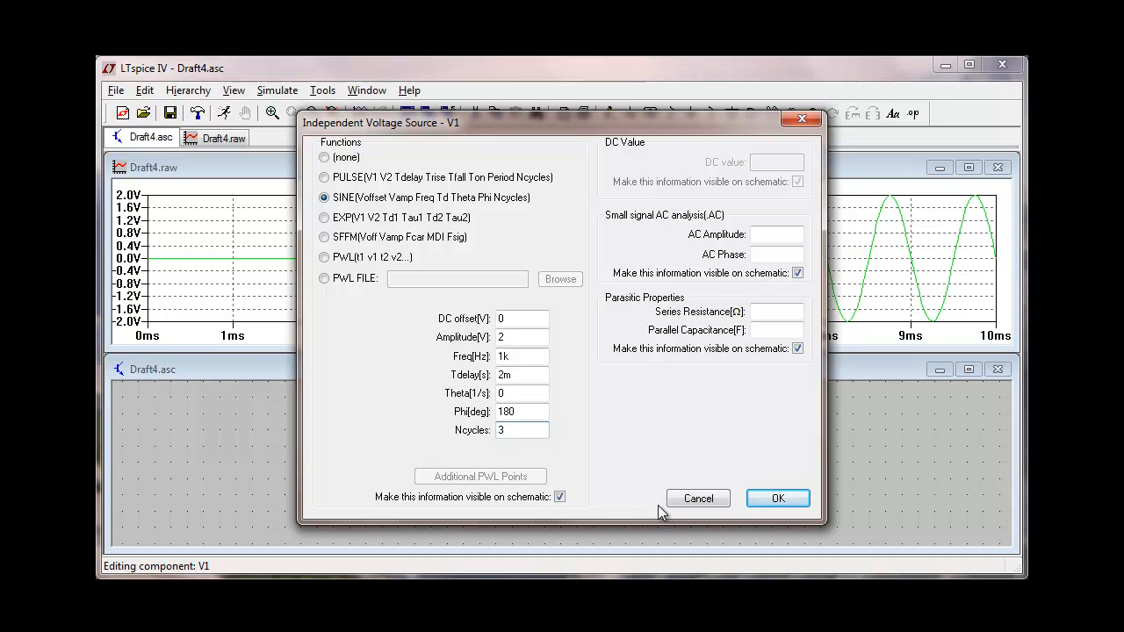
type("3")
left_click(777, 499)
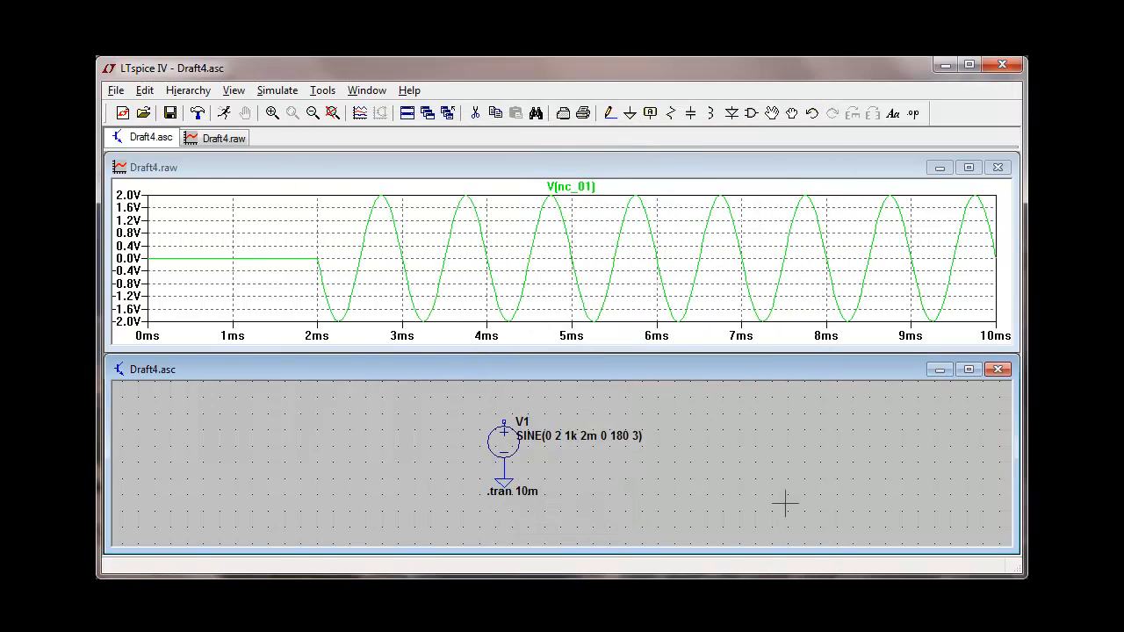
left_click(224, 113)
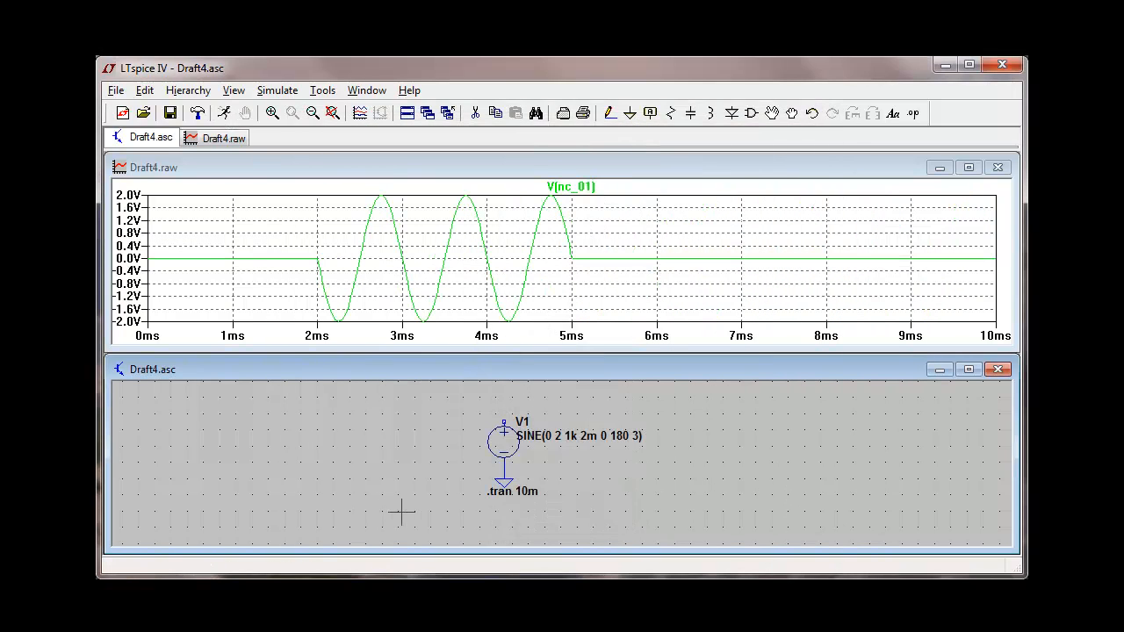